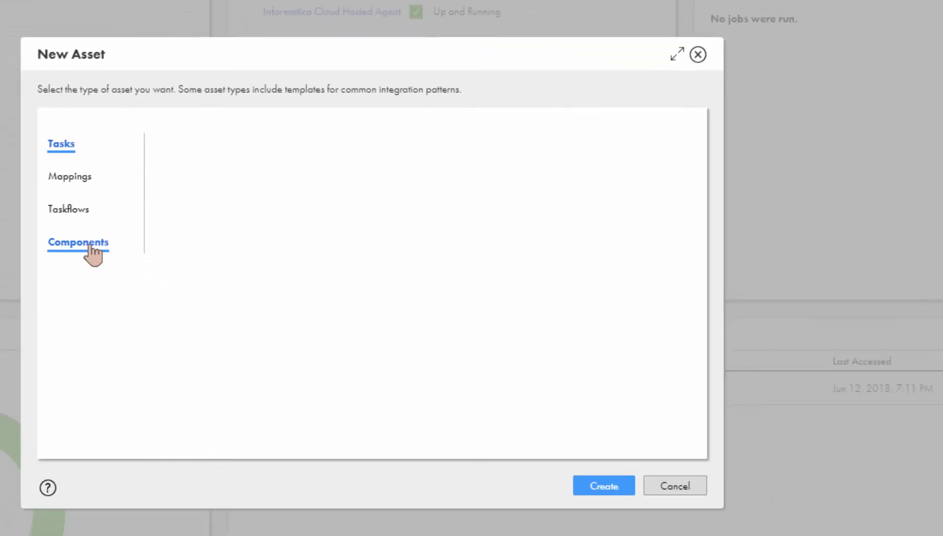
- Create a new Intelligent Structure asset from the component asset types
left_click(91, 244)
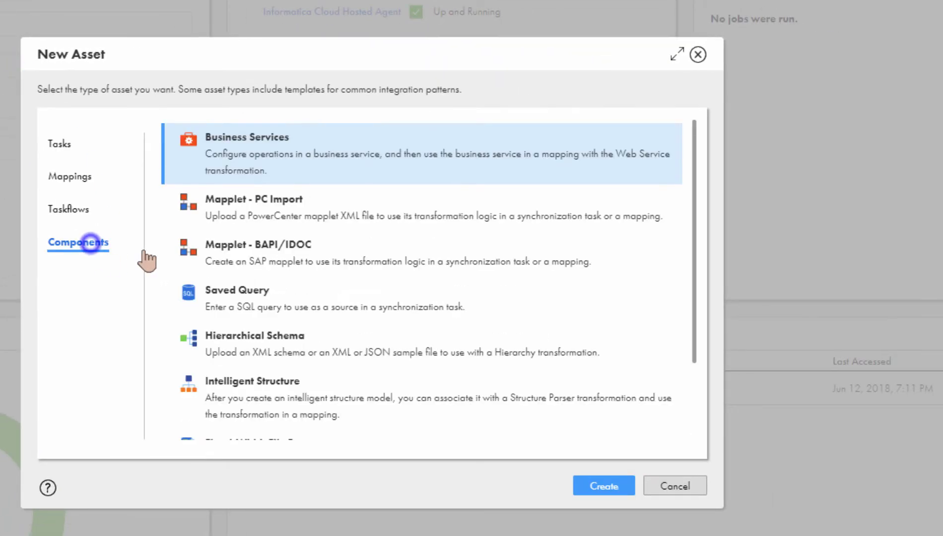
left_click(304, 393)
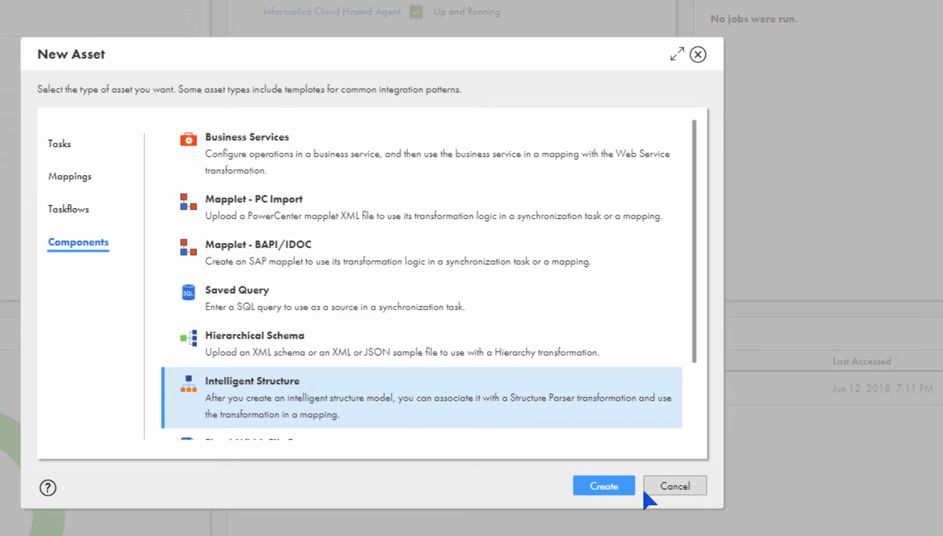
left_click(604, 487)
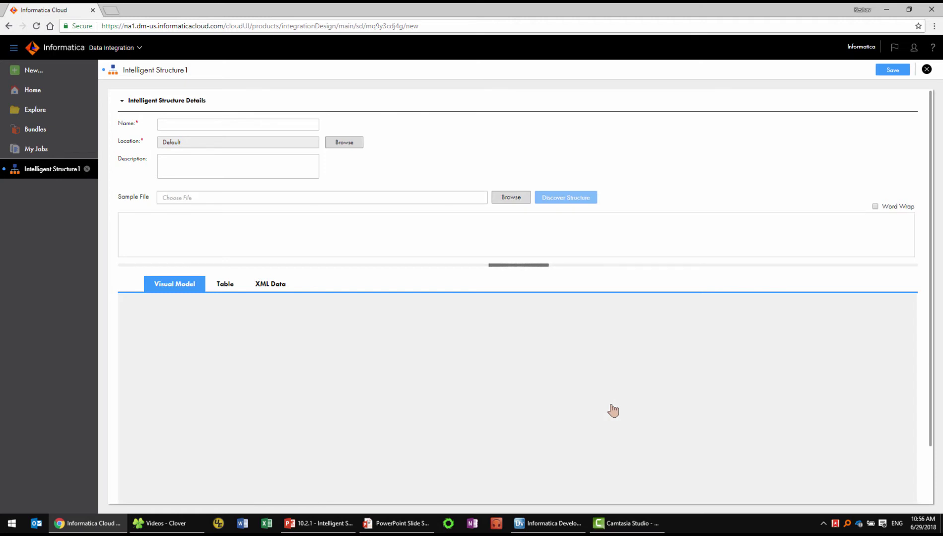
- Name the intelligent structure isd_Orders
left_click(275, 124)
type("isd_O")
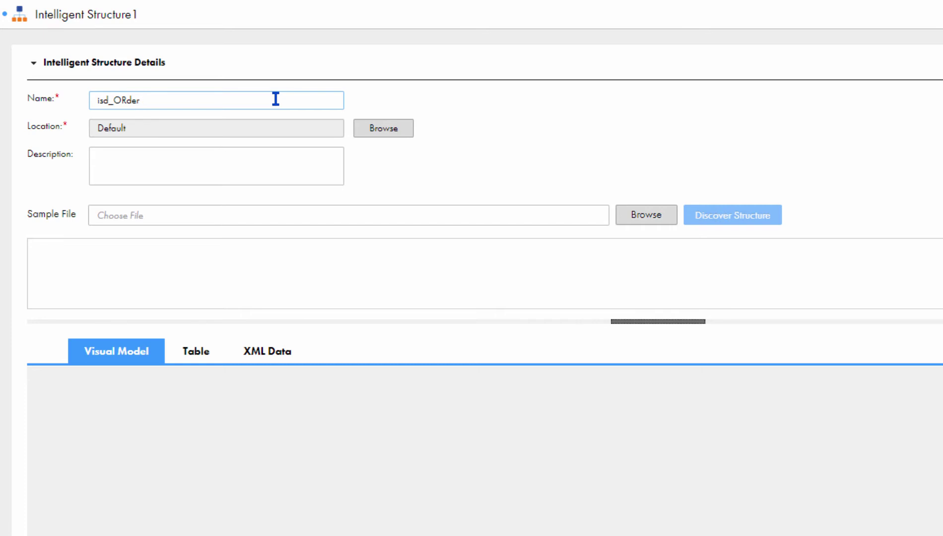
type("rd")
- Load orders.json as the sample file and discover its structure
left_click(648, 217)
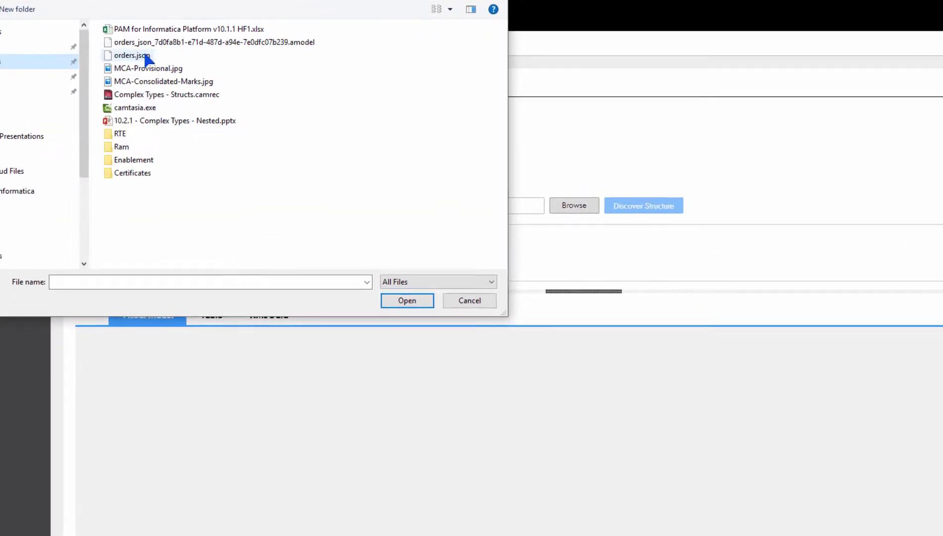
double_click(117, 28)
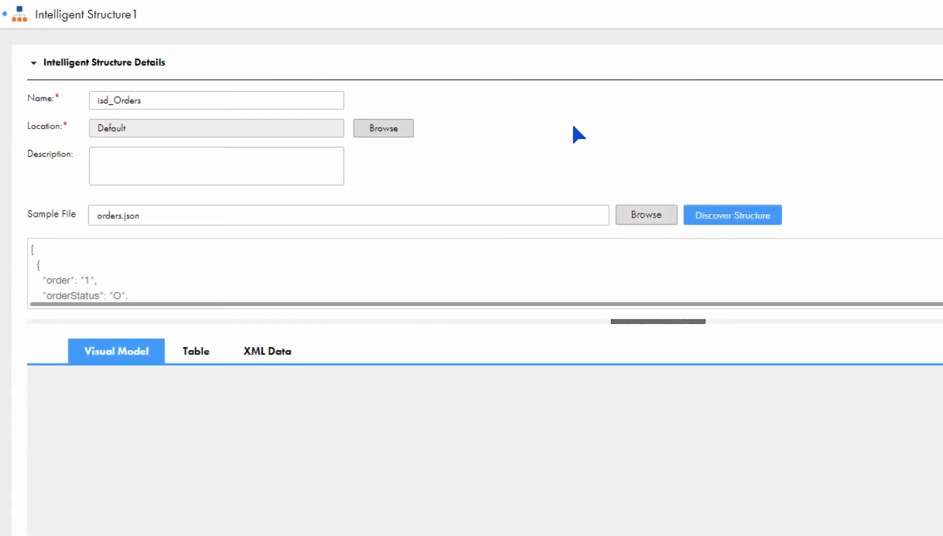
left_click(763, 213)
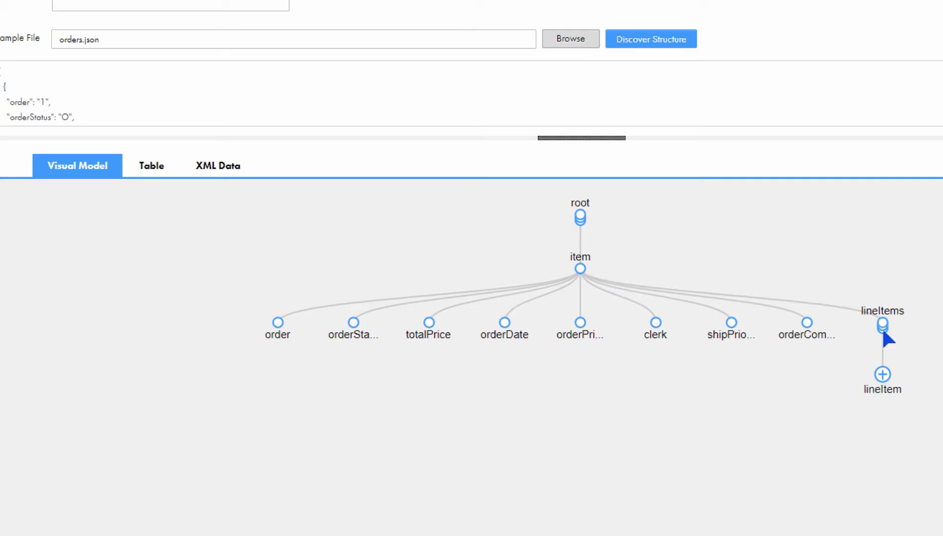
- Expand the lineItem node and examine the element types and sample data of orderDate, orderStatus and suppKey
left_click(882, 374)
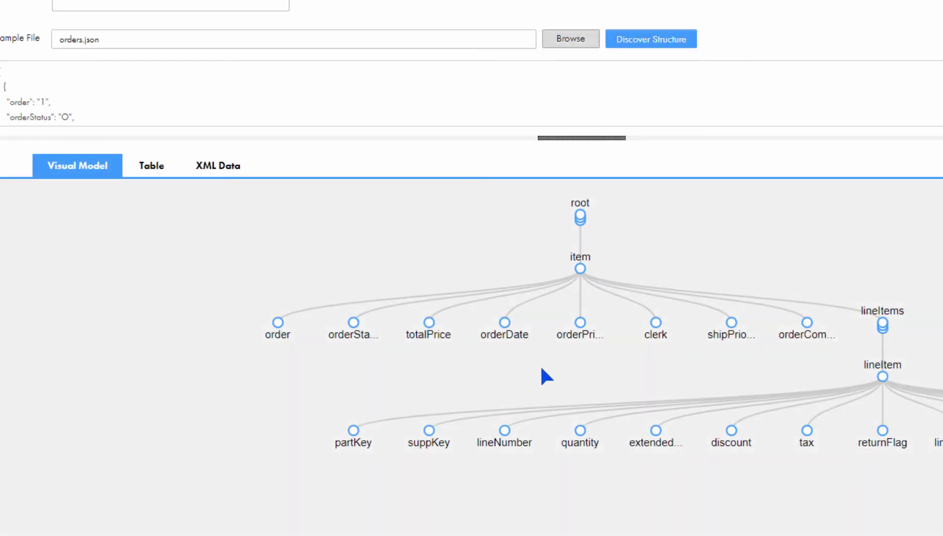
left_click(506, 323)
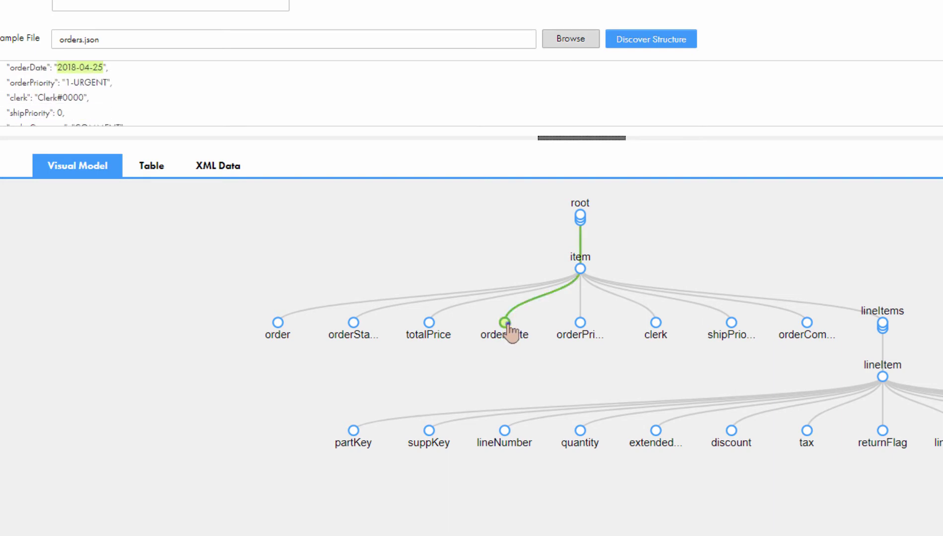
double_click(506, 323)
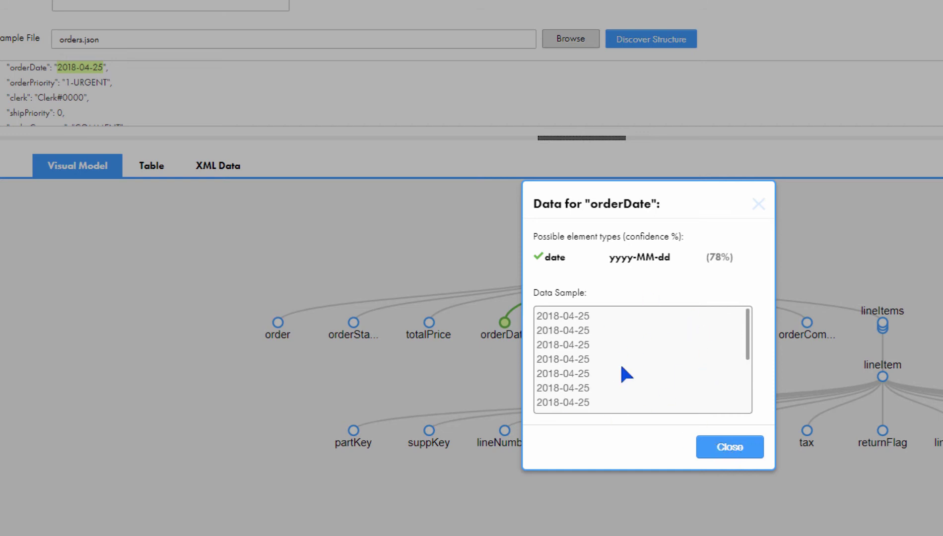
left_click(742, 454)
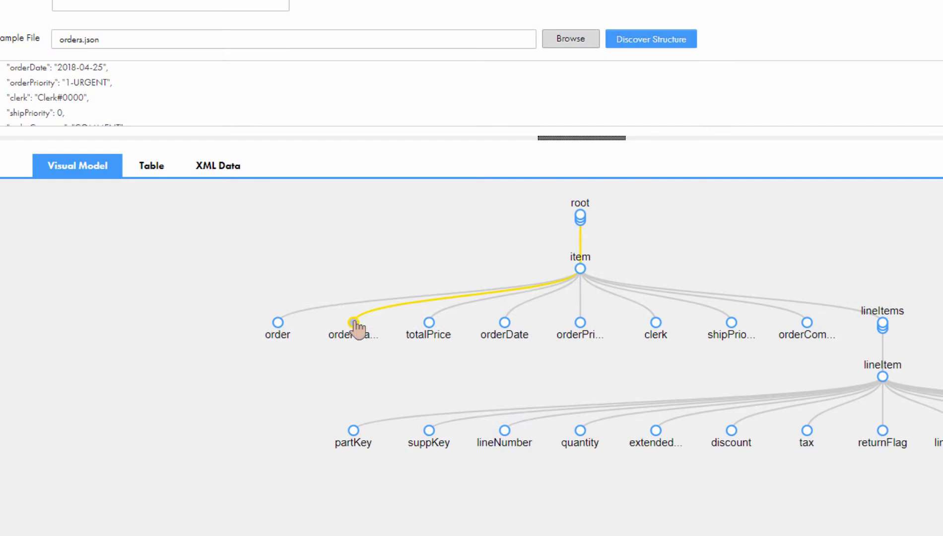
left_click(354, 322)
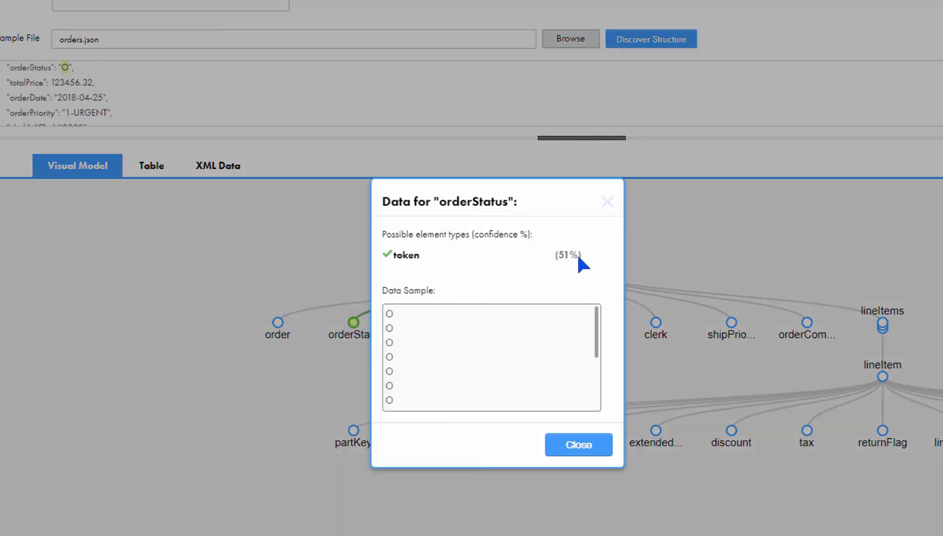
left_click(599, 447)
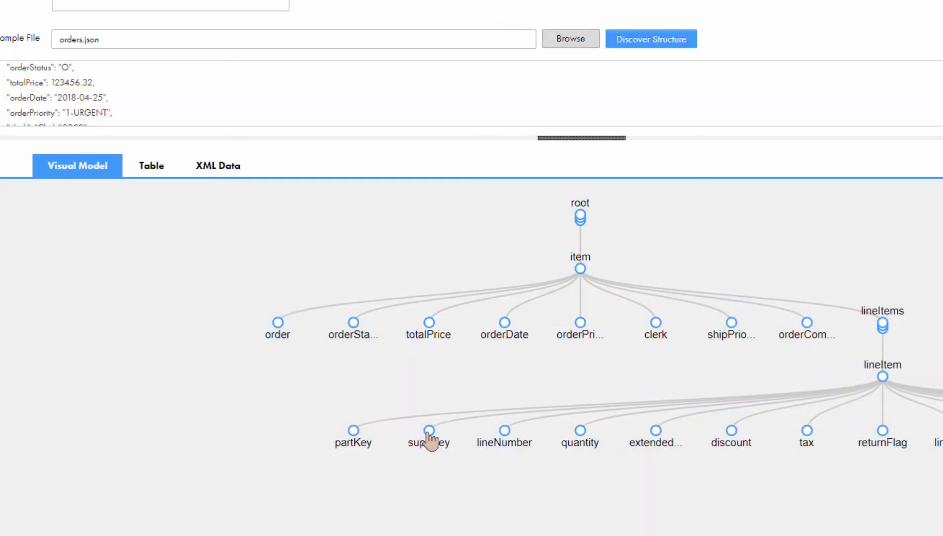
left_click(428, 431)
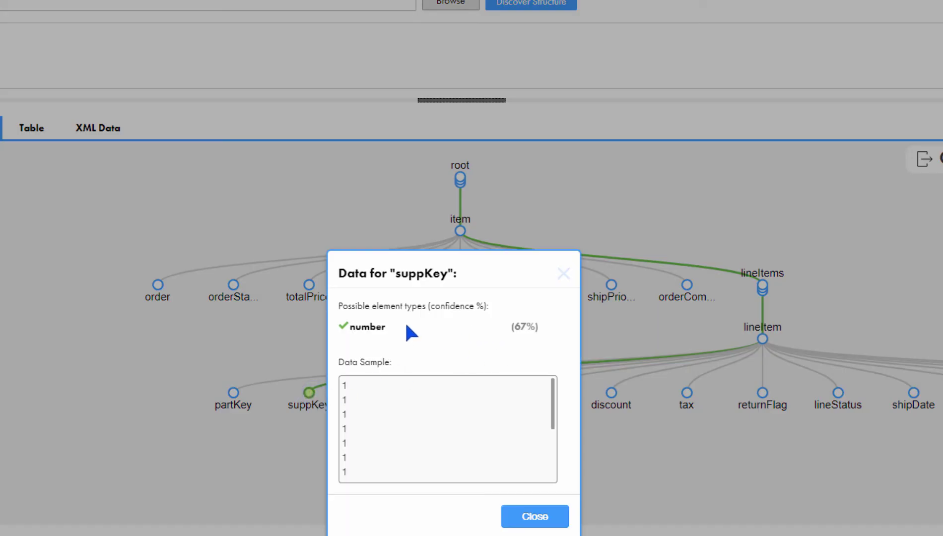
left_click(541, 518)
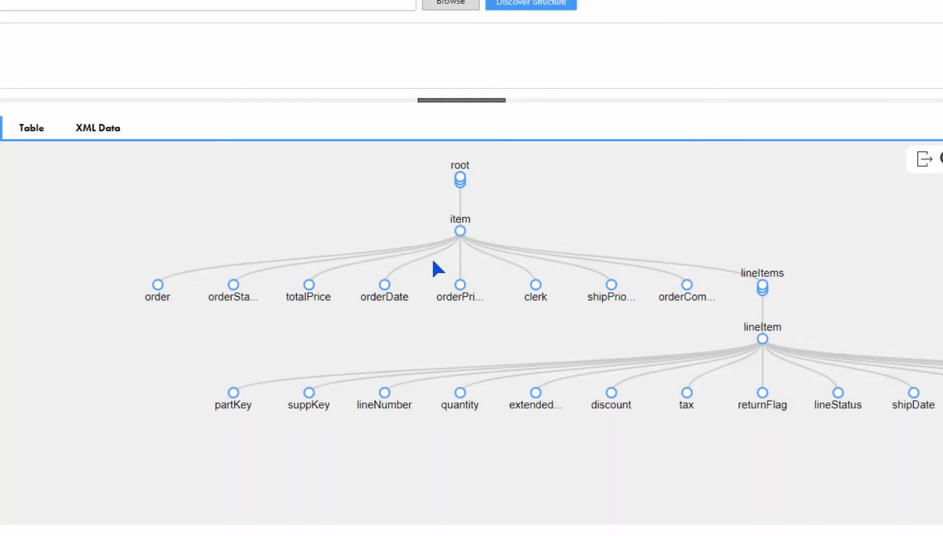
- Exclude the clerk node from the structure
left_click(536, 286)
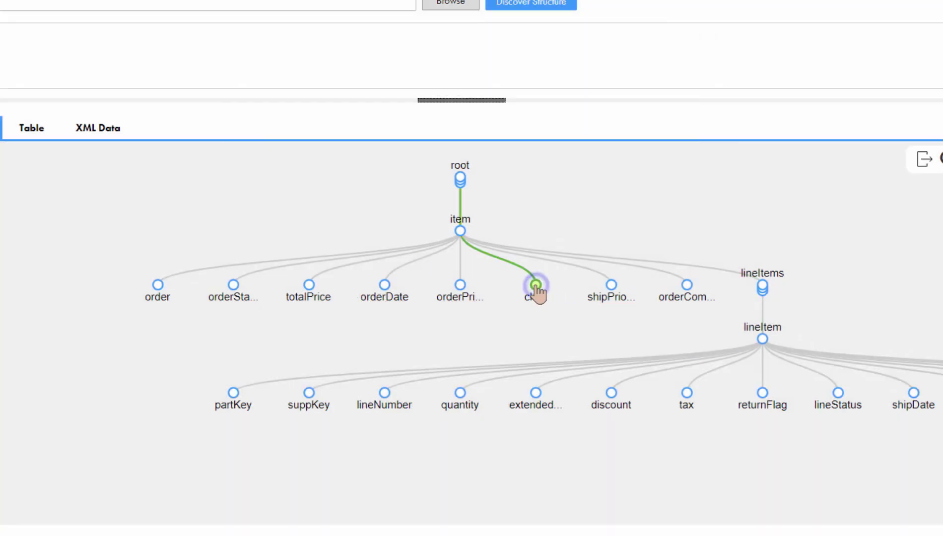
right_click(536, 287)
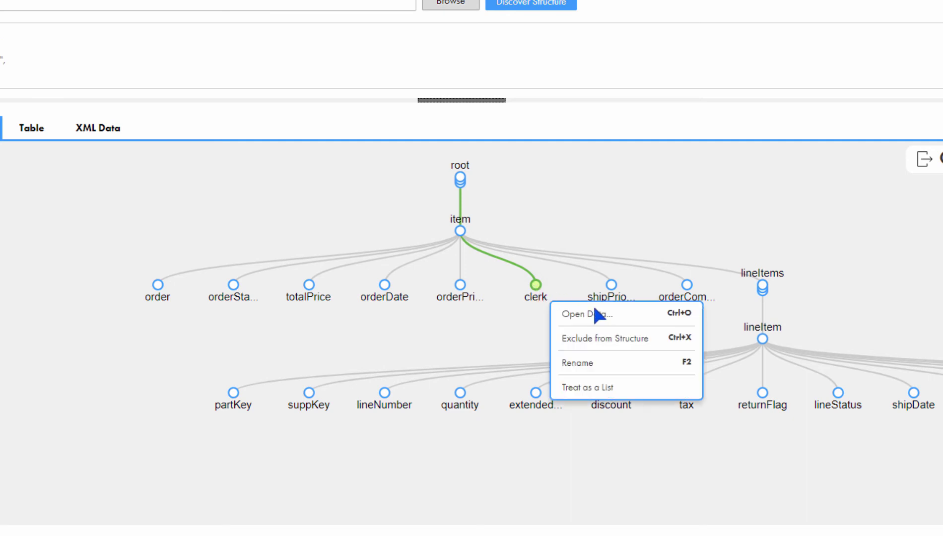
left_click(655, 340)
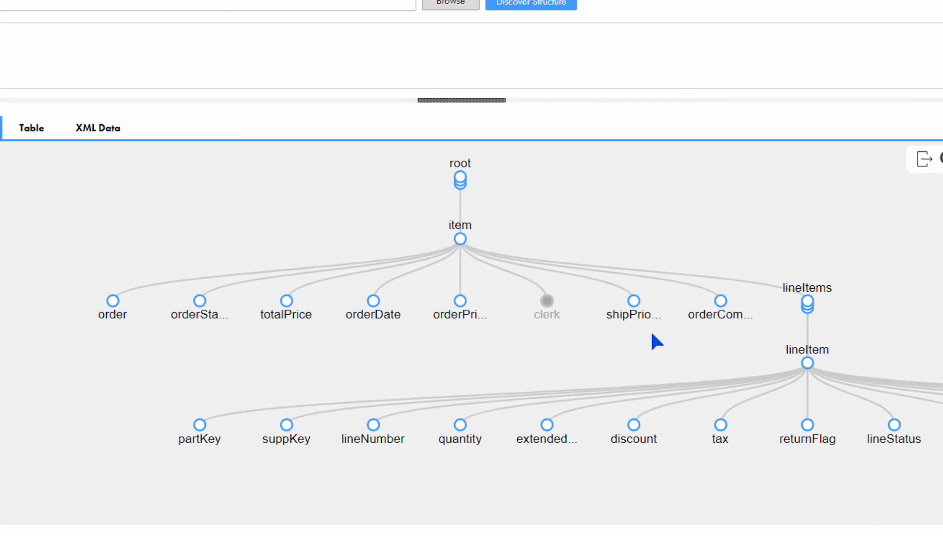
- Include the clerk node in the structure again
left_click(548, 302)
right_click(549, 309)
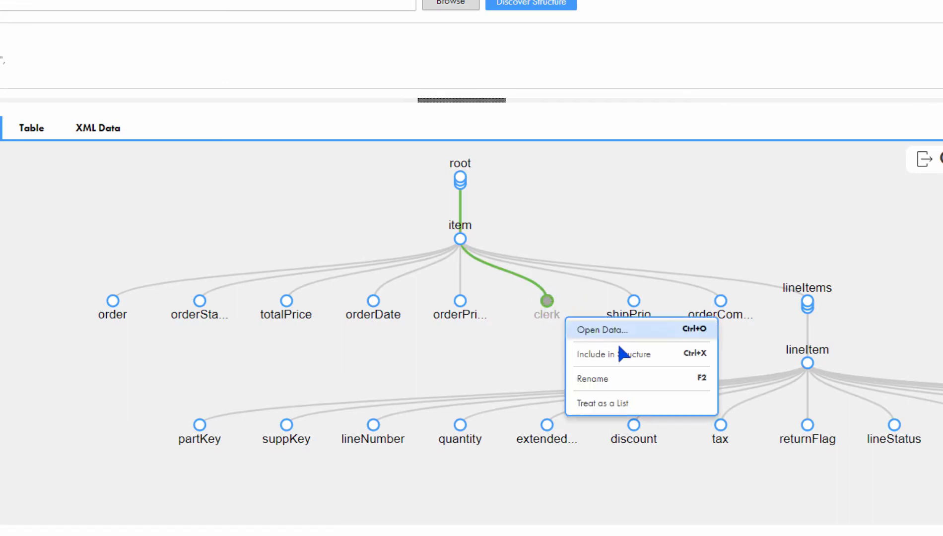
left_click(631, 354)
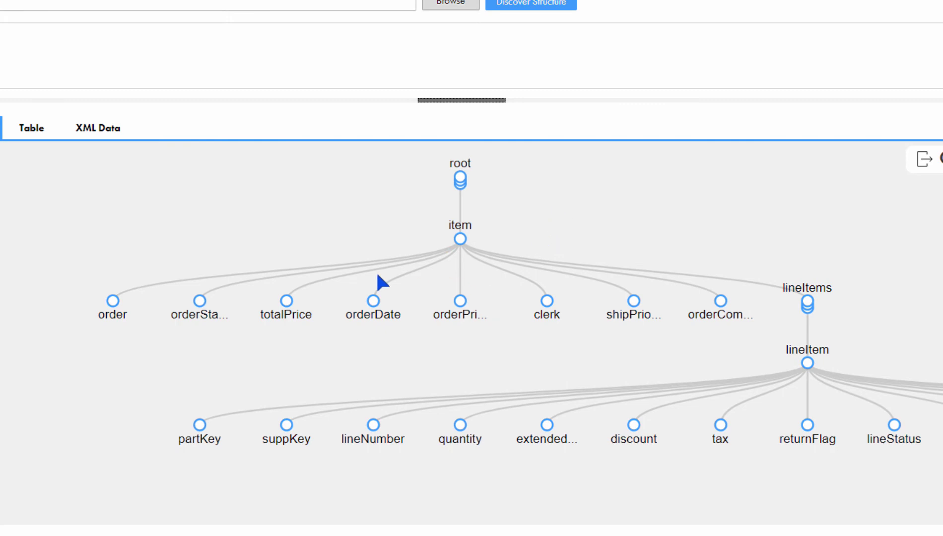
- Review the discovered order data in table form and as XML
left_click(38, 136)
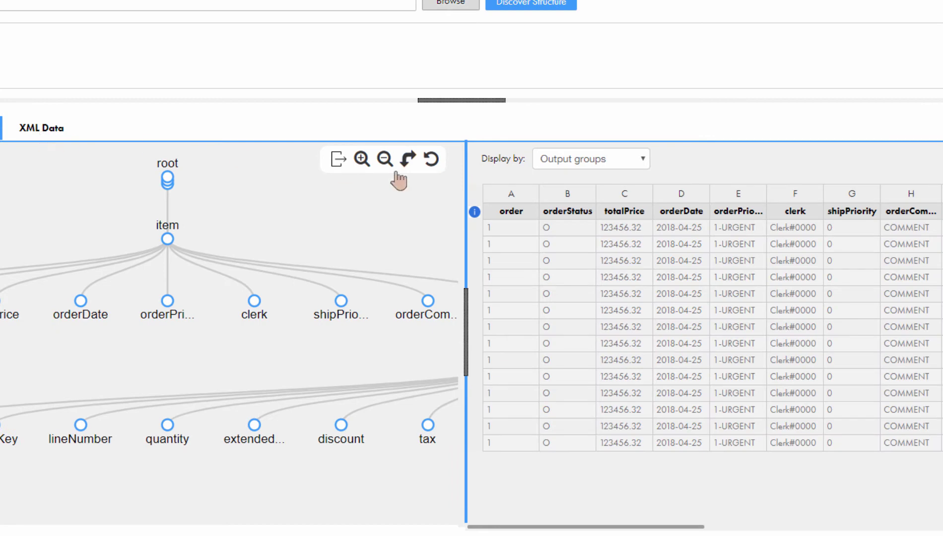
left_click(575, 261)
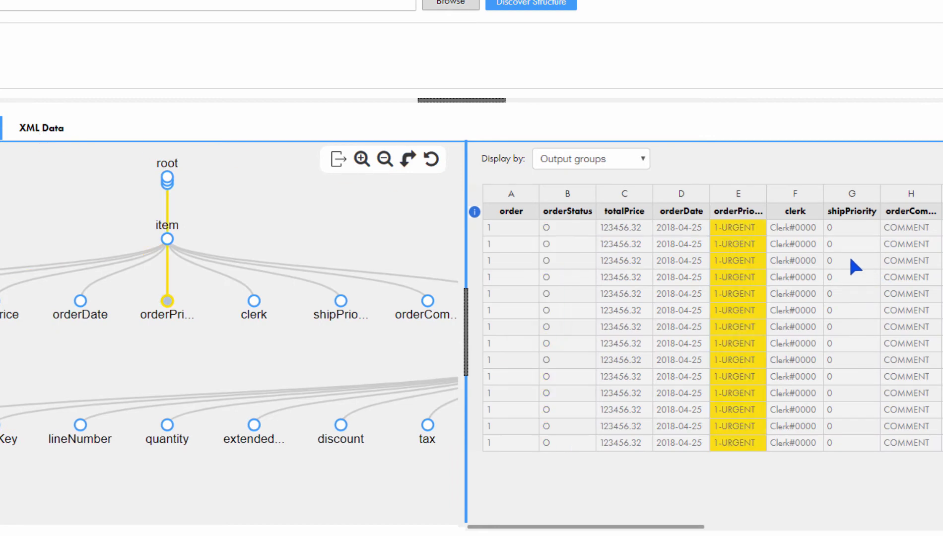
left_click(58, 132)
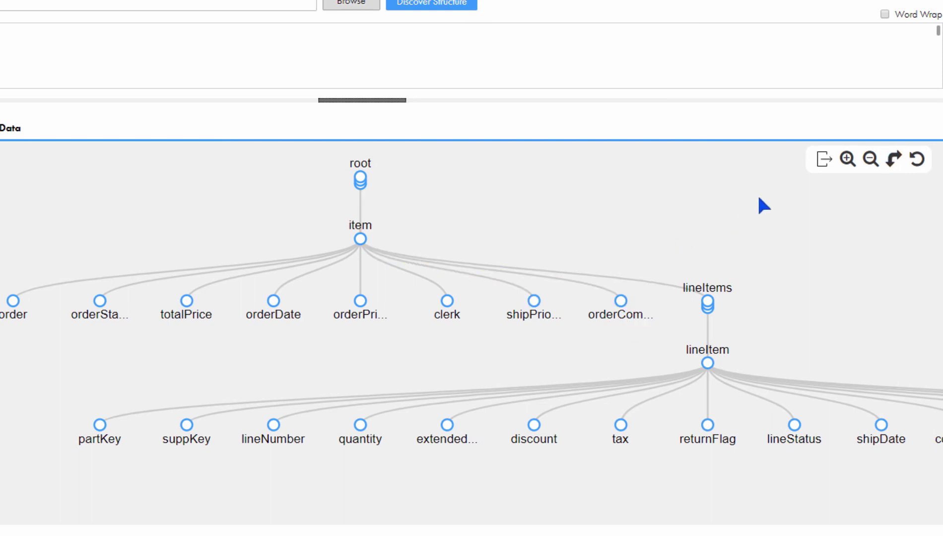
- Export the intelligent structure model and accept the site-leave confirmation
left_click(824, 159)
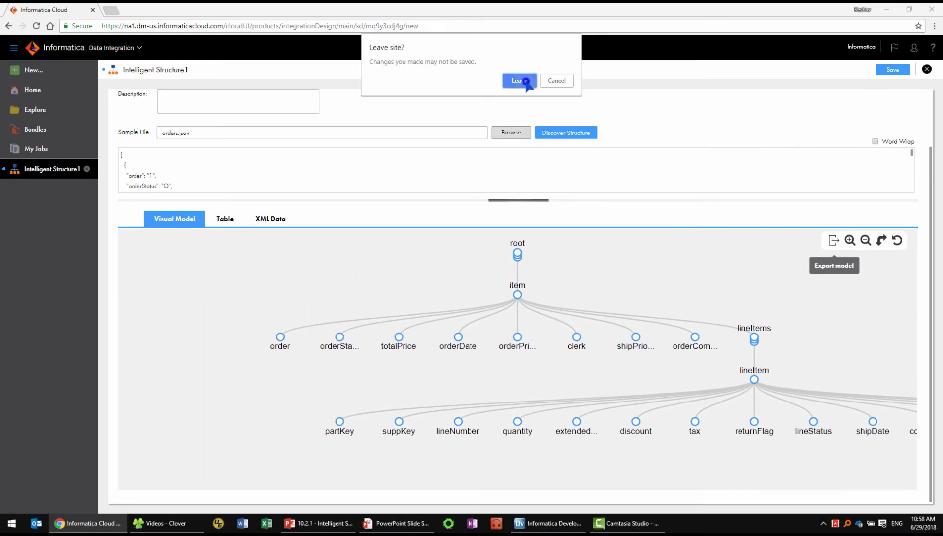
left_click(521, 80)
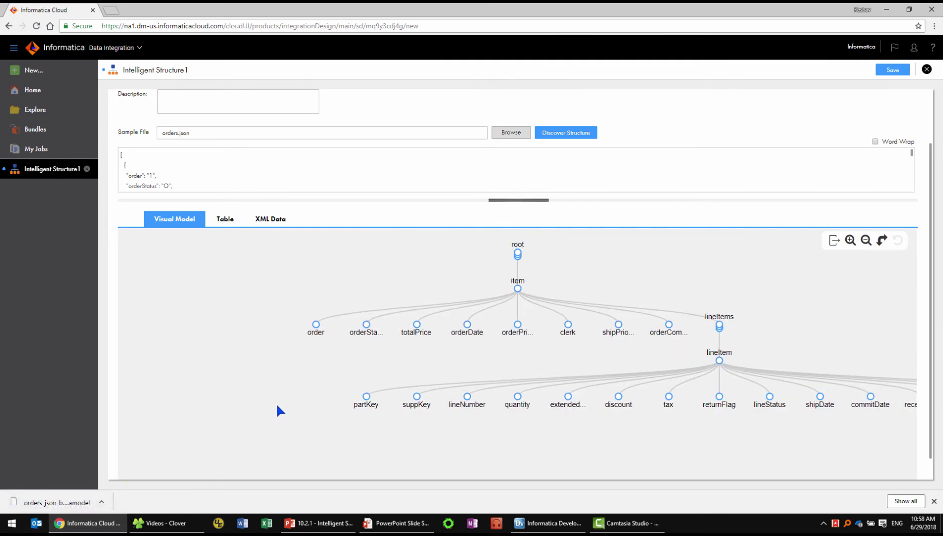
left_click(418, 407)
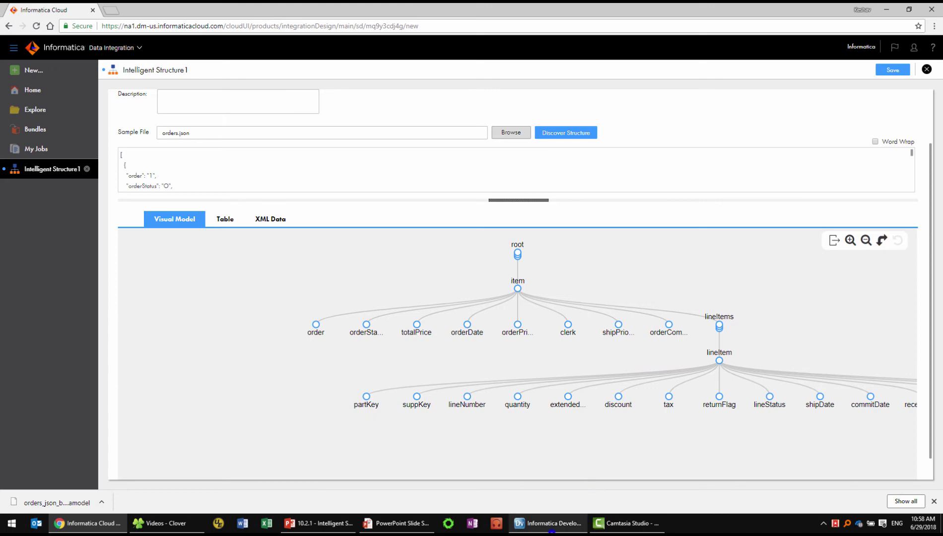
- Switch to Informatica Developer and start a new Complex File Data Object under the Enablement project's Physical Data Objects
left_click(548, 523)
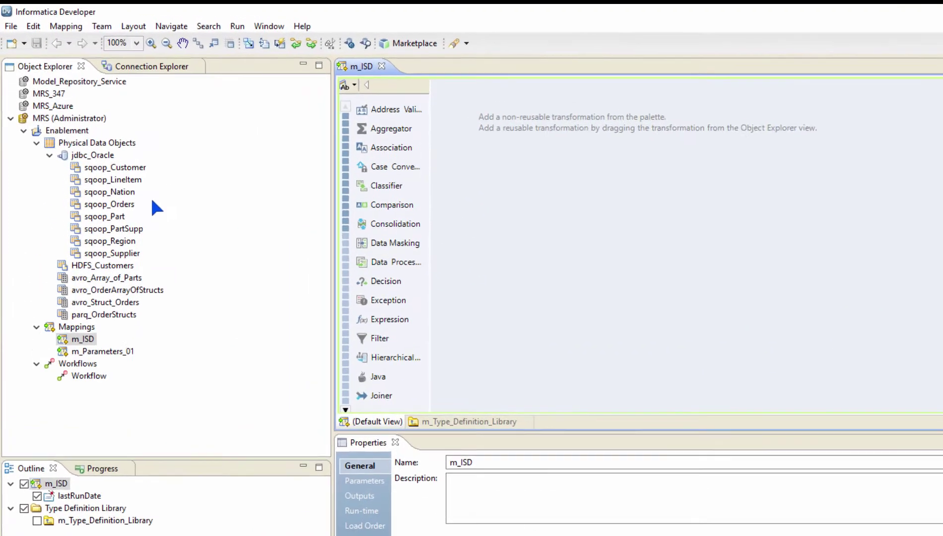
right_click(95, 144)
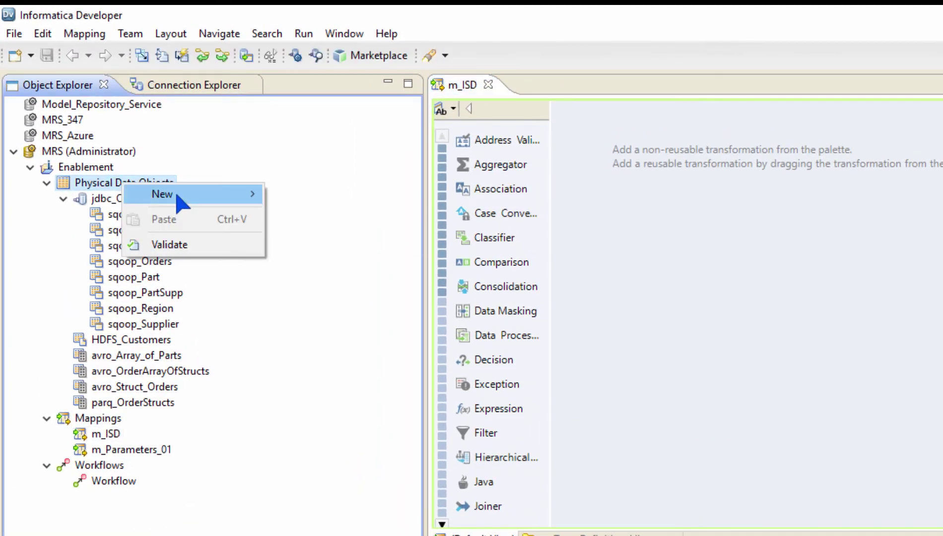
mouse_move(178, 199)
left_click(375, 220)
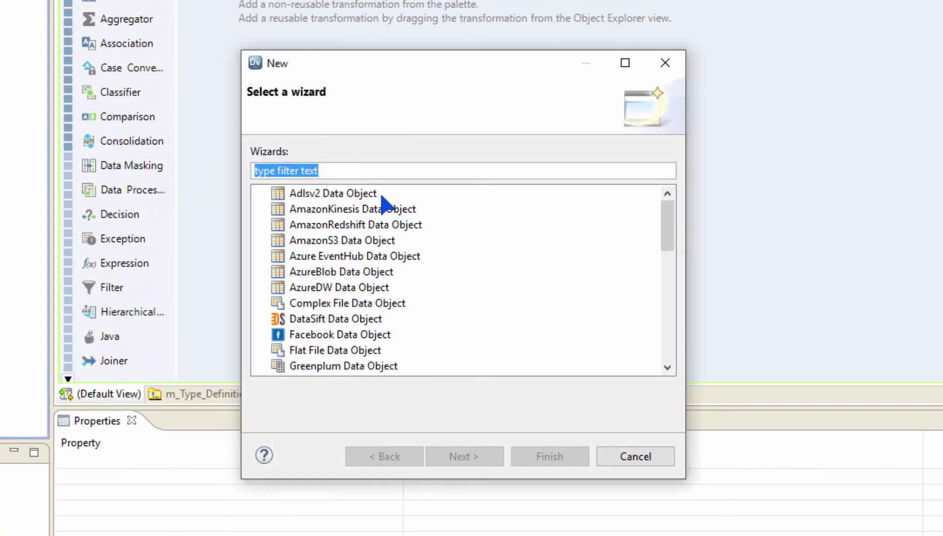
type("compl")
left_click(382, 201)
left_click(476, 453)
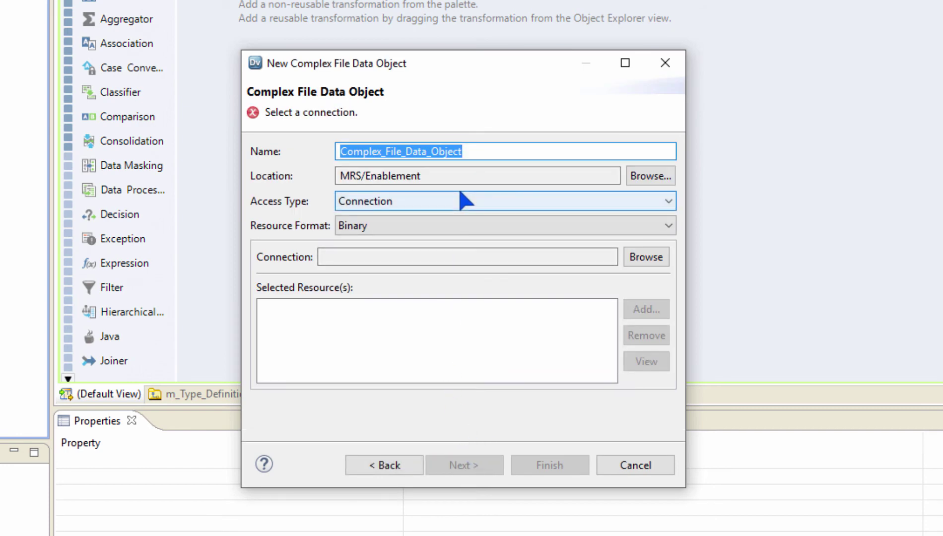
- Name the data object isd_Order, with access type File and resource format Intelligent Structure Model
type("isd_Order")
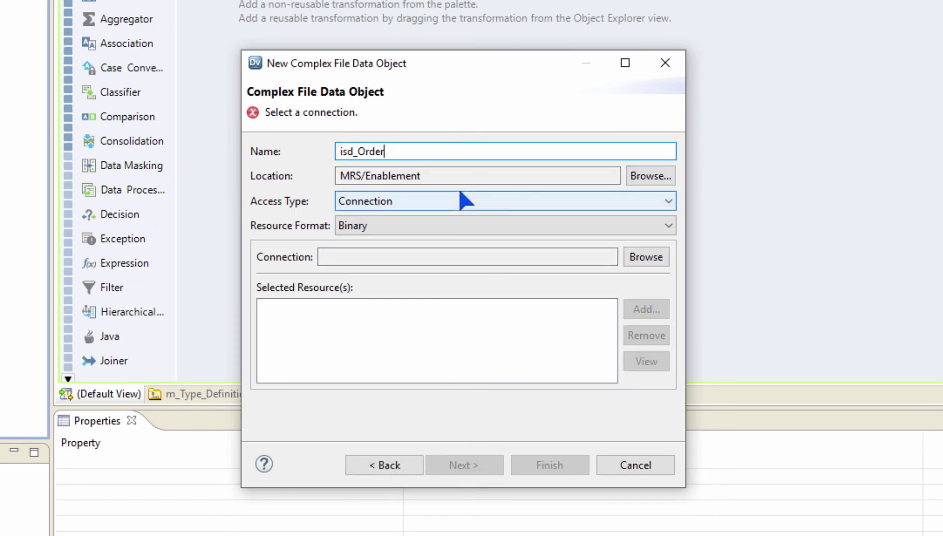
left_click(504, 200)
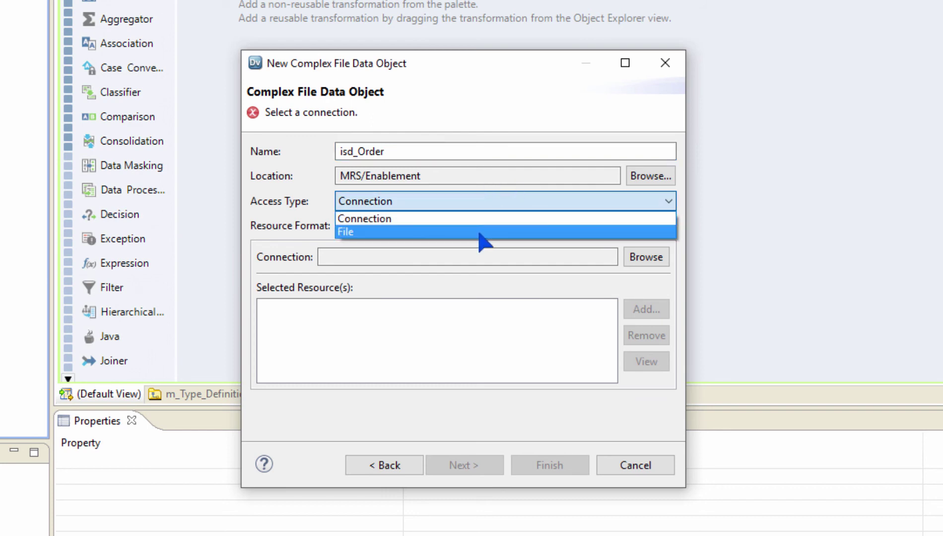
left_click(480, 232)
left_click(486, 227)
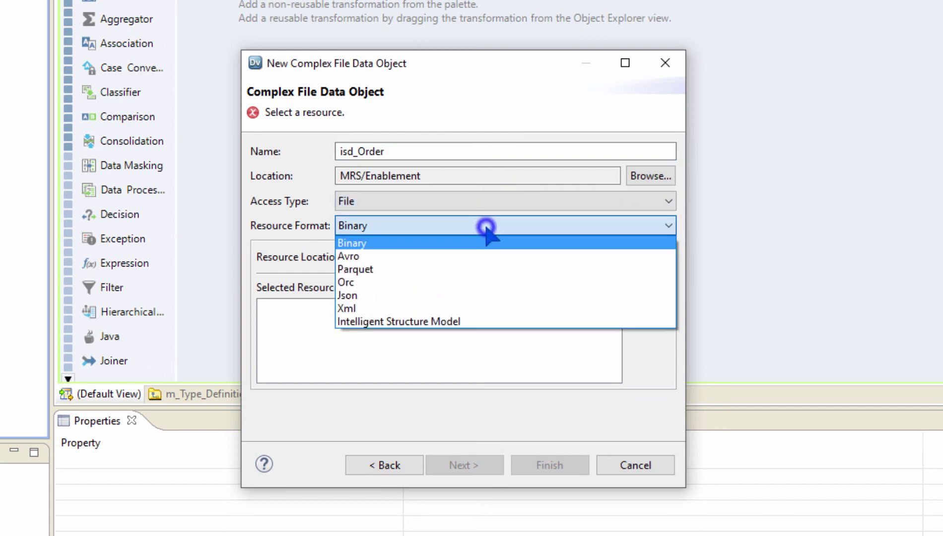
left_click(528, 323)
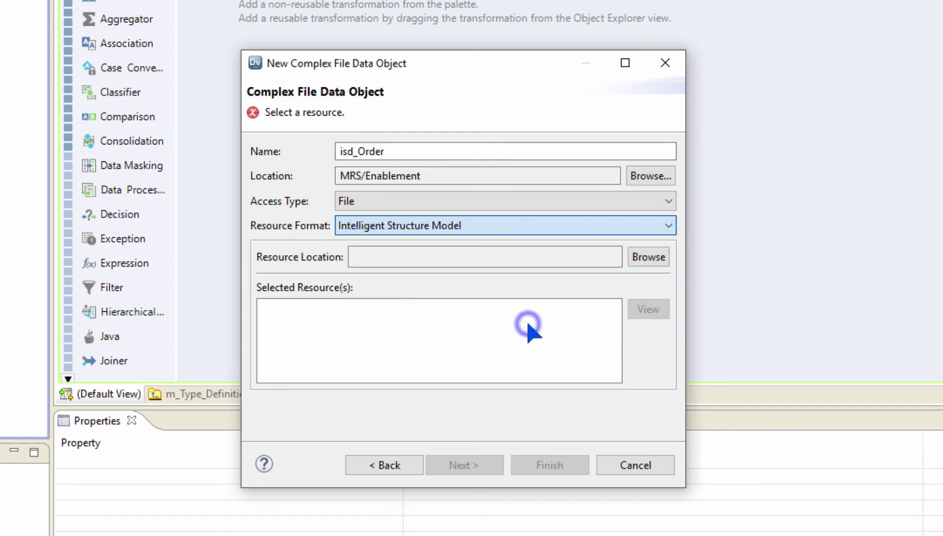
left_click(654, 262)
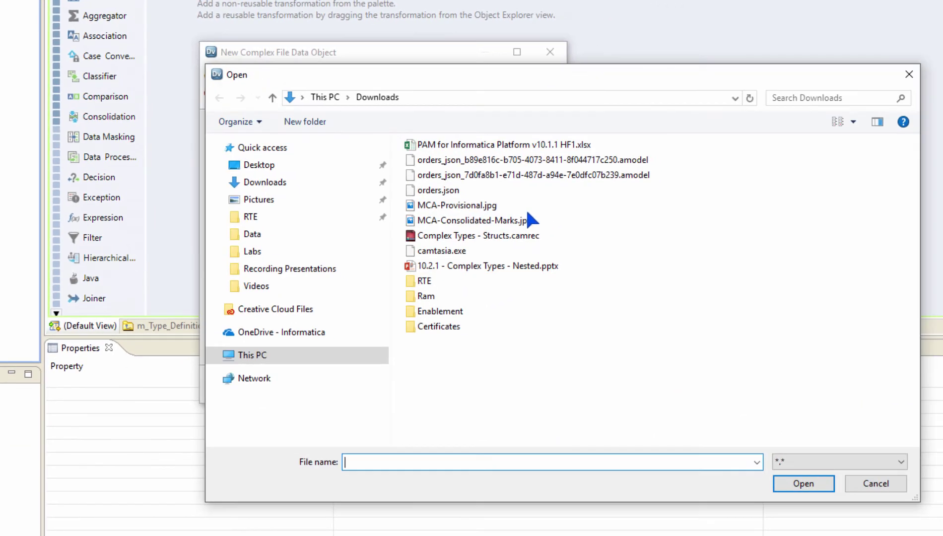
left_click(478, 160)
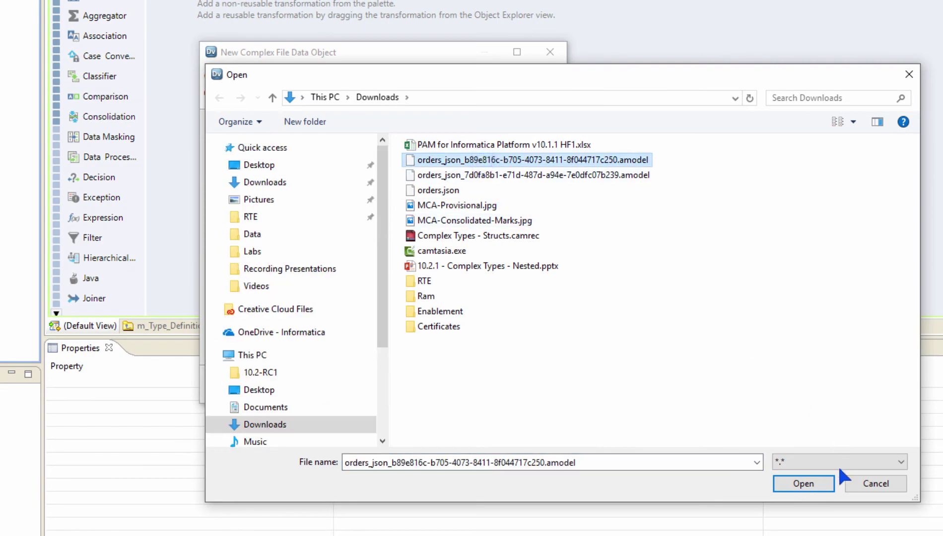
left_click(804, 484)
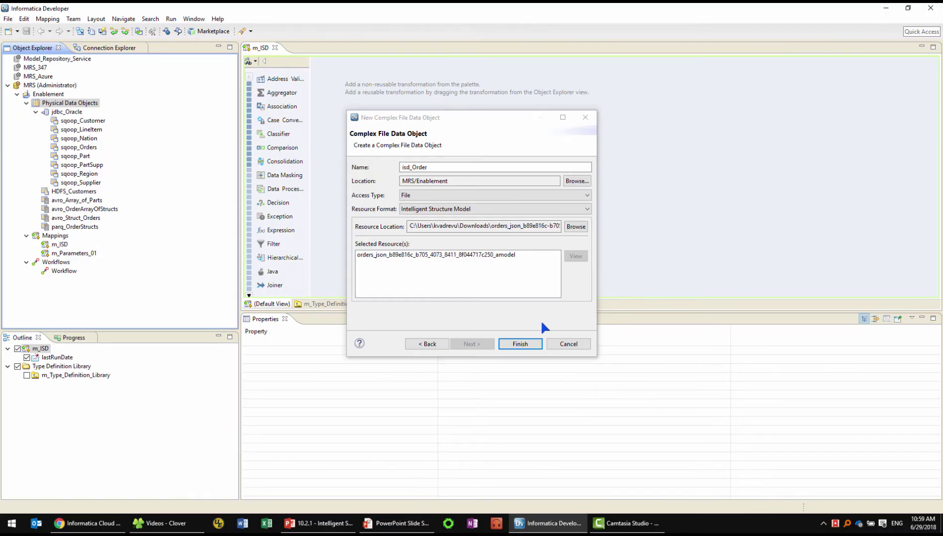
left_click(536, 341)
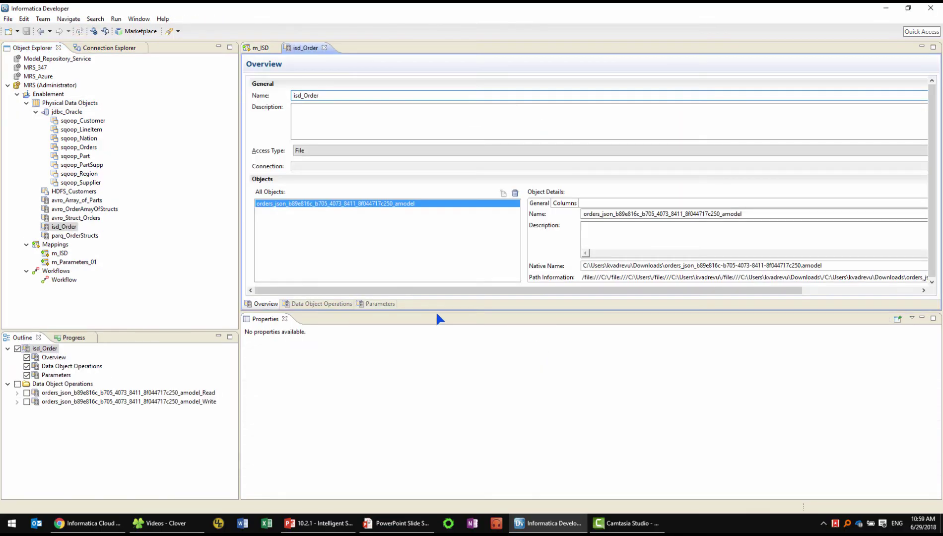
- Add the isd_Order data object to the m_ISD mapping with Read access, using its orders_json amodel_Read operation
left_click(261, 48)
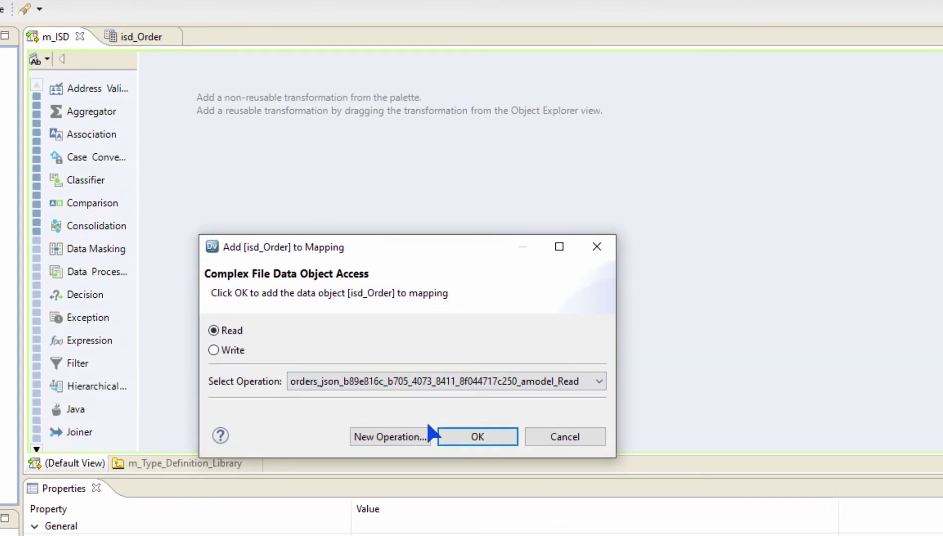
left_click(633, 455)
left_click(409, 228)
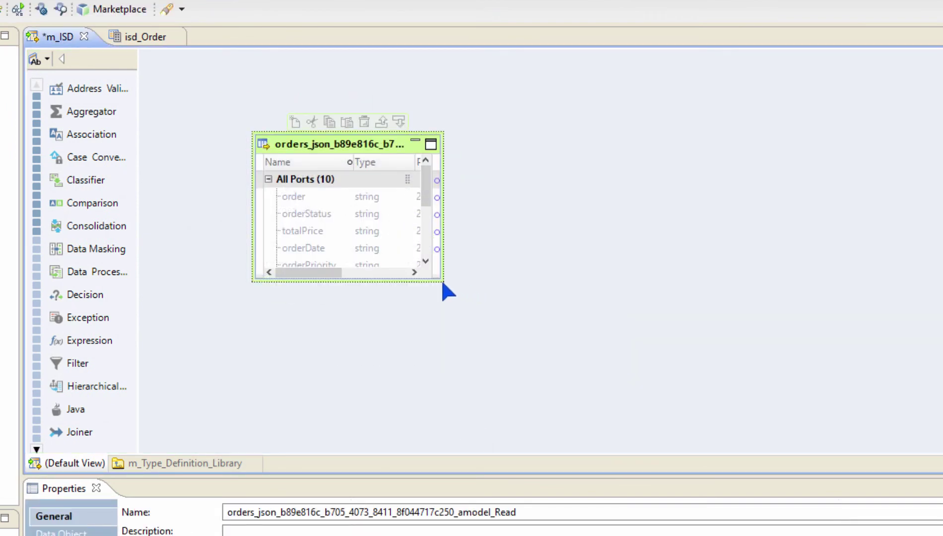
- Resize the read transformation in the mapping to fit all its ports and review them from order to FileName
left_click_drag(441, 280, 594, 443)
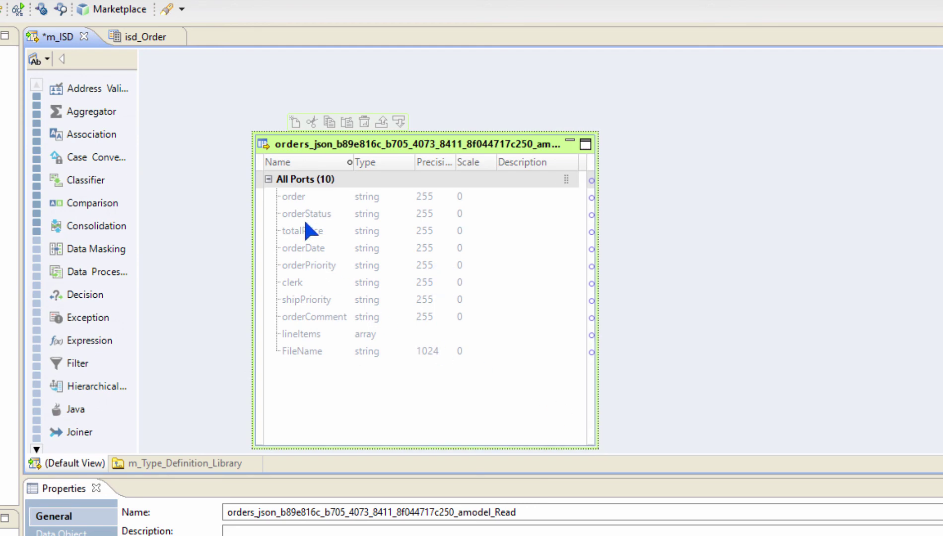
left_click(309, 198)
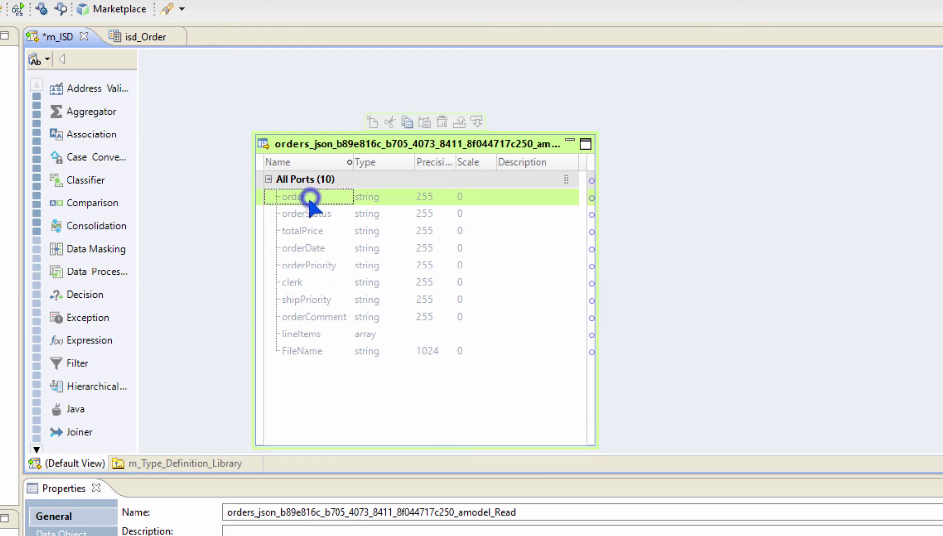
left_click(309, 246)
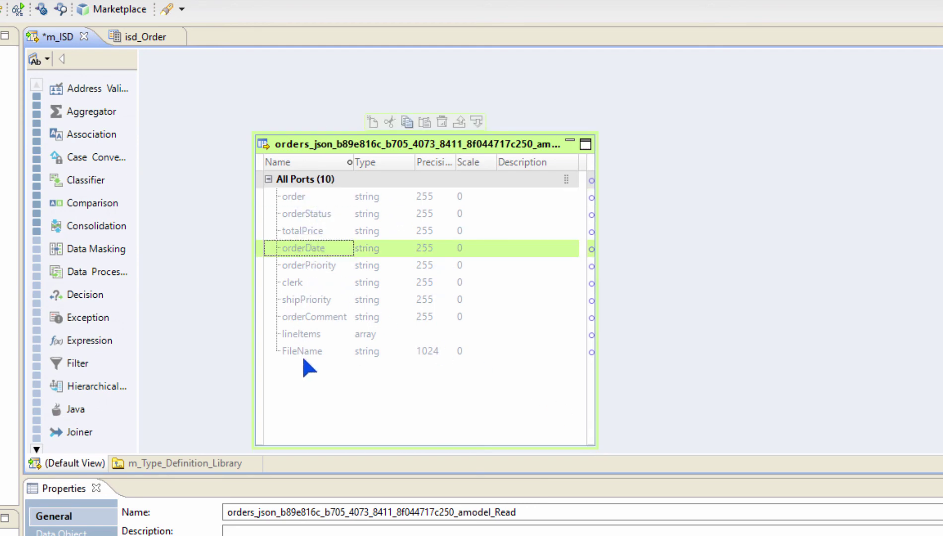
left_click_drag(596, 445, 517, 382)
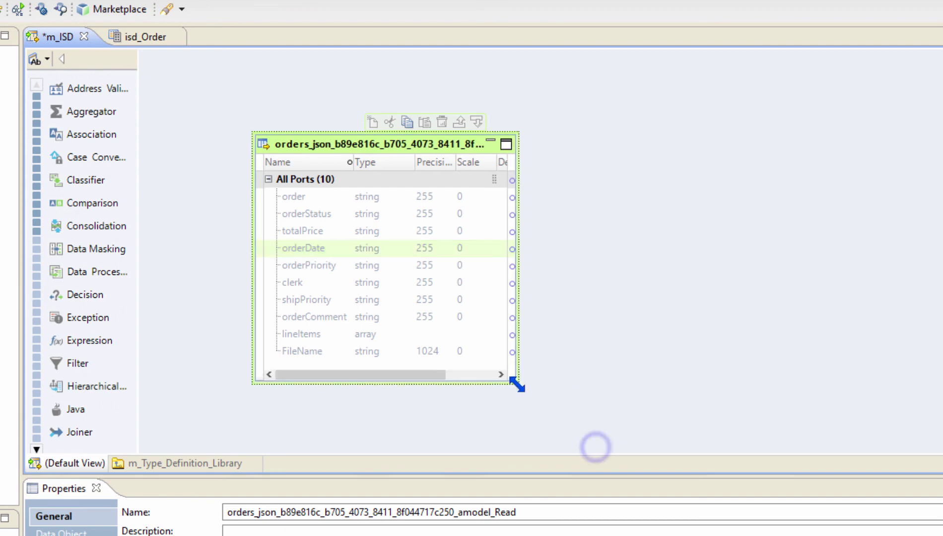
- Examine the lineItems array's elements in the Flatten Complex Port conversion with full names shown, and close it without flattening
left_click(305, 331)
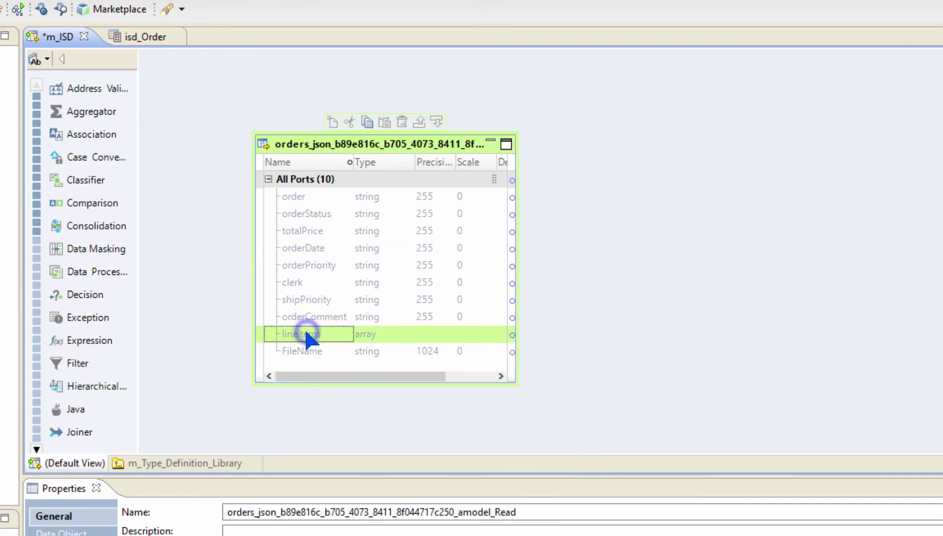
right_click(338, 337)
mouse_move(435, 396)
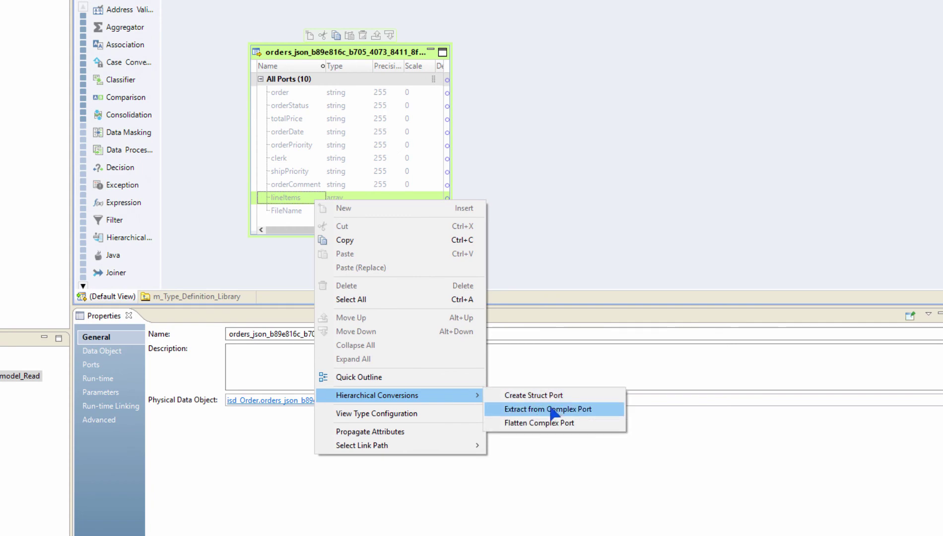
left_click(556, 423)
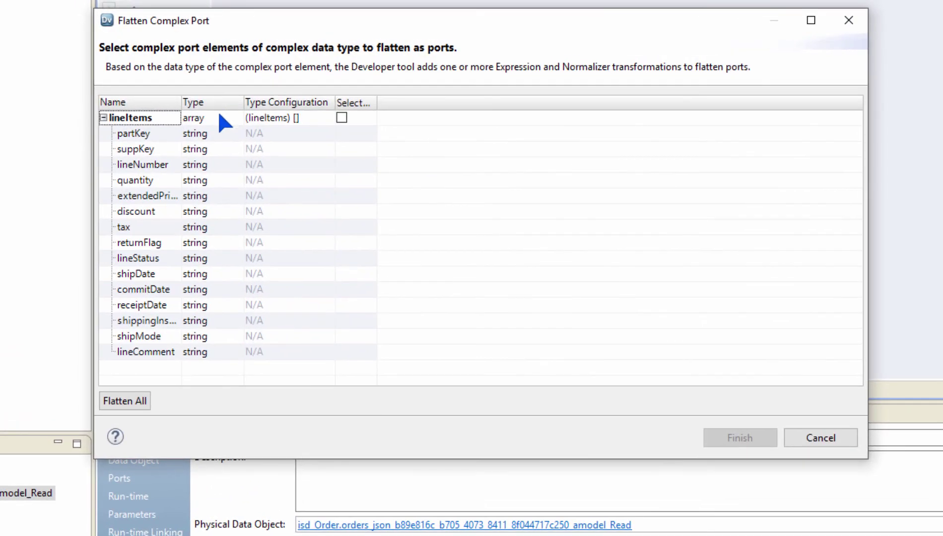
double_click(180, 102)
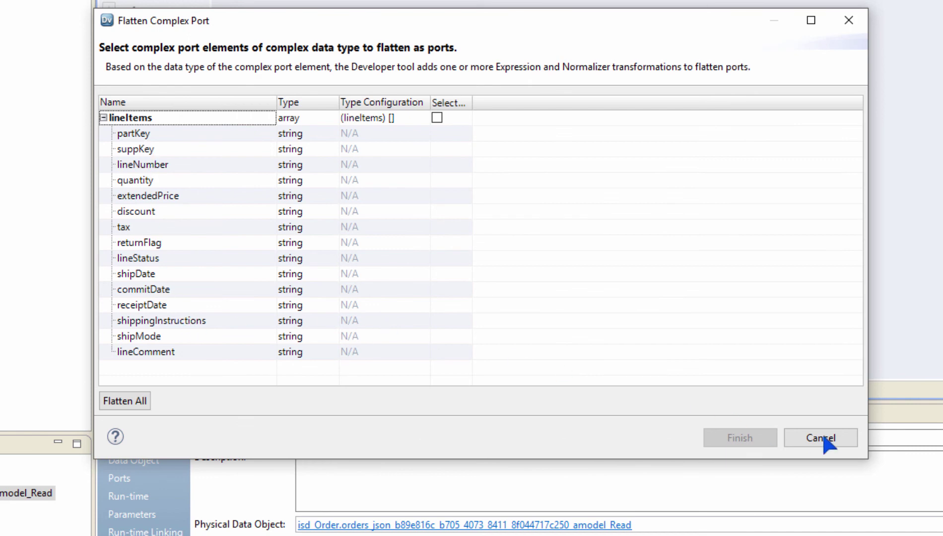
left_click(844, 433)
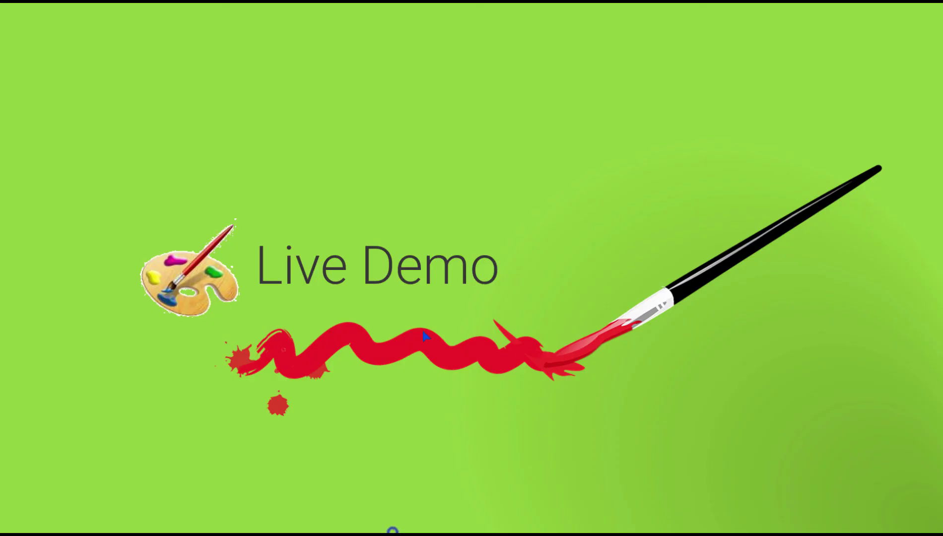
key("Right")
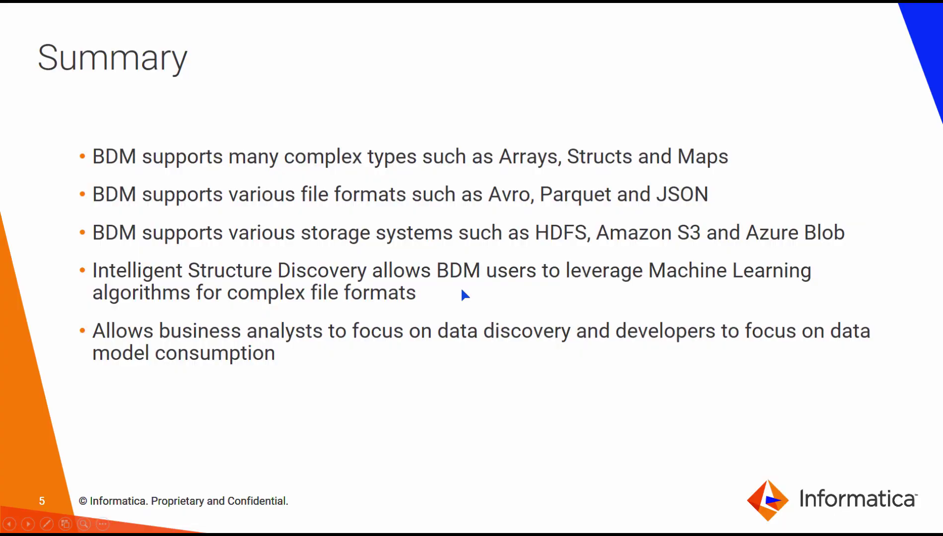